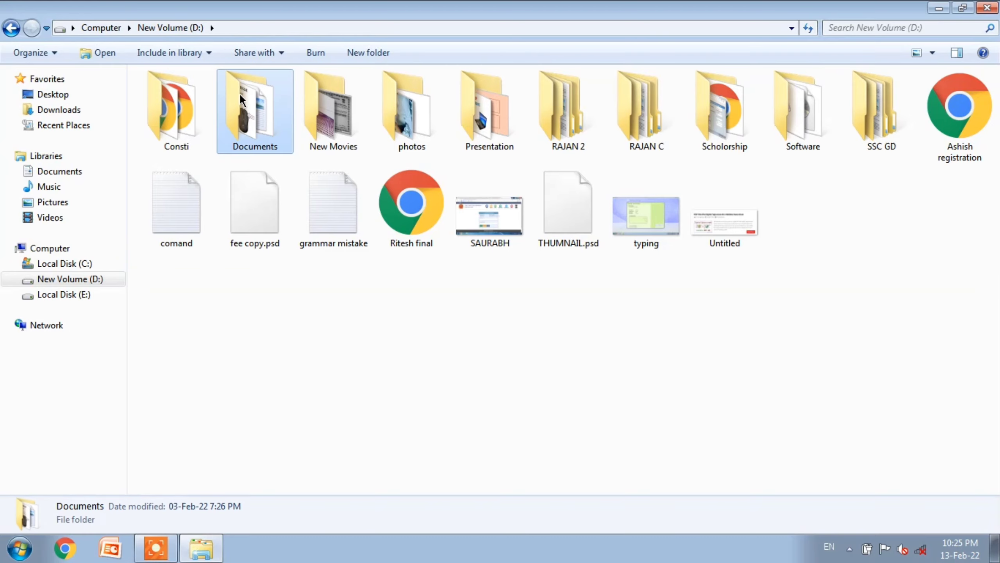
Open the Documents folder on New Volume (D:) and display its files as large icons.
{"action": "double_click", "coordinate": [239, 92]}
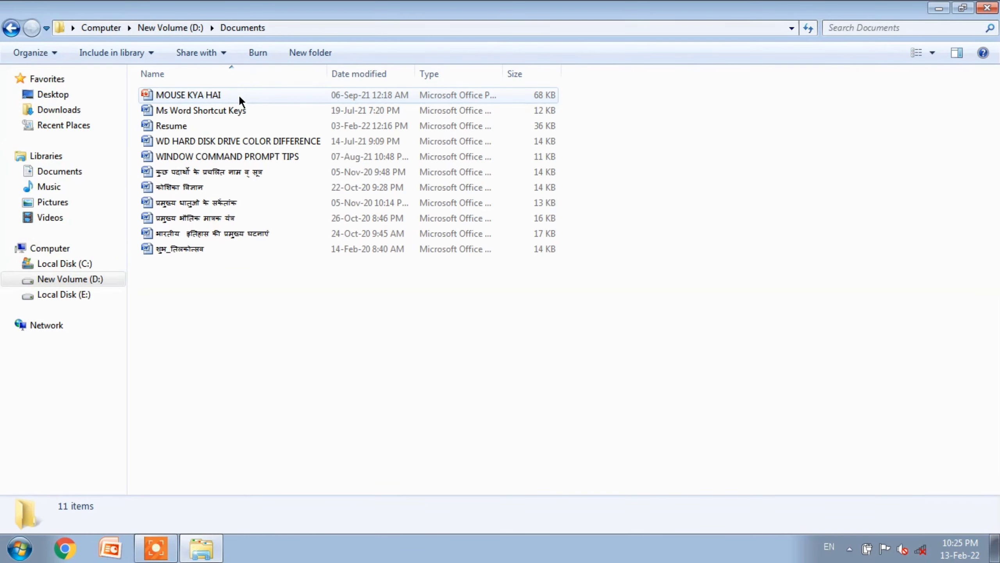
{"action": "left_click", "coordinate": [912, 54]}
{"action": "left_click", "coordinate": [913, 54]}
{"action": "left_click", "coordinate": [913, 53]}
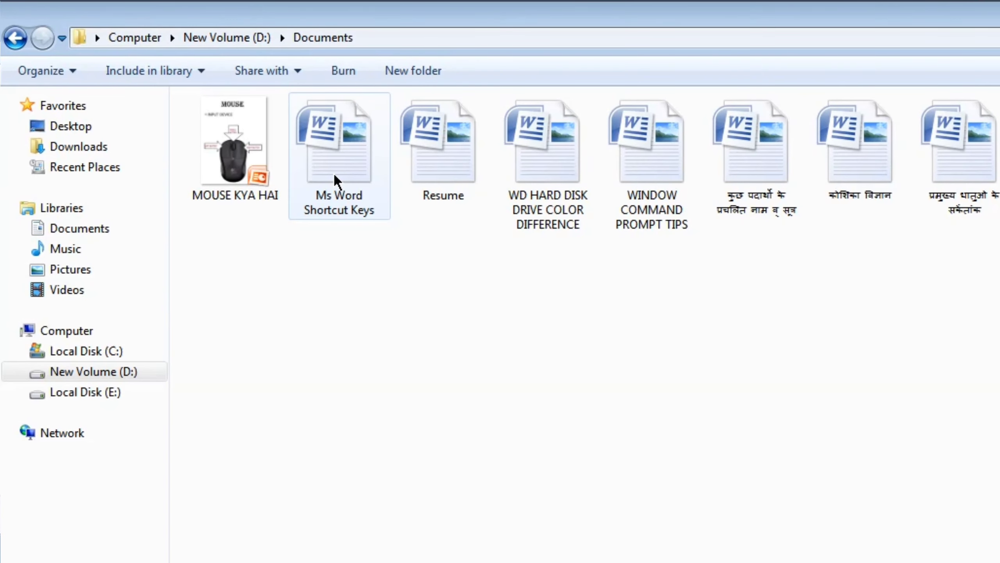
Apply the Hidden attribute to the Word document Ms Word Shortcut Keys through its properties.
{"action": "left_click", "coordinate": [334, 181]}
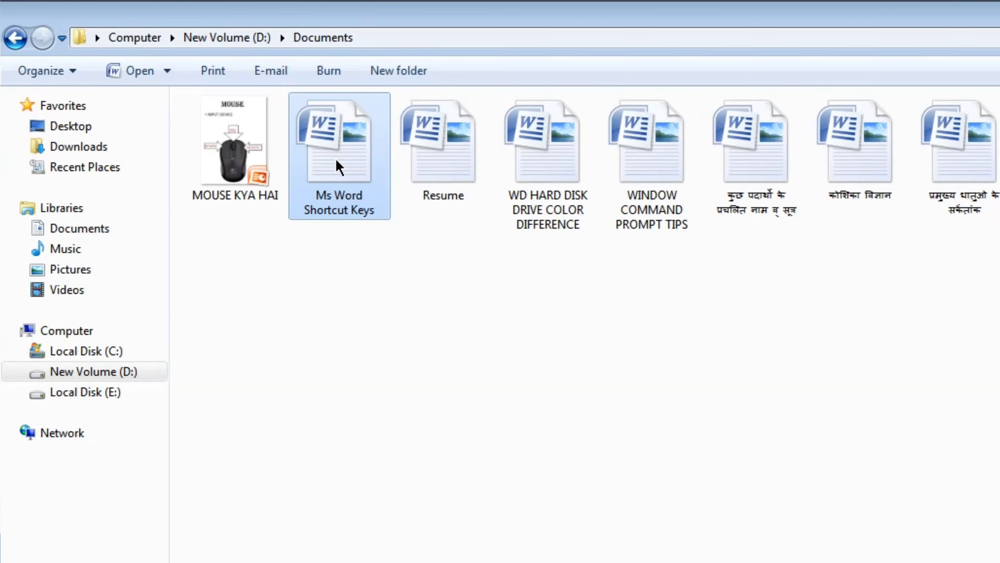
{"action": "right_click", "coordinate": [335, 158]}
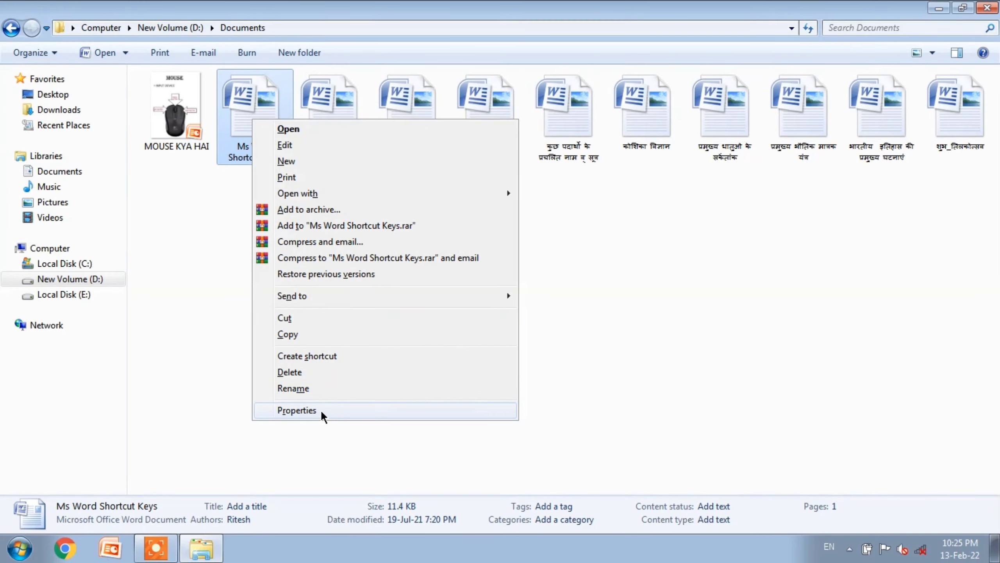
{"action": "left_click", "coordinate": [320, 410]}
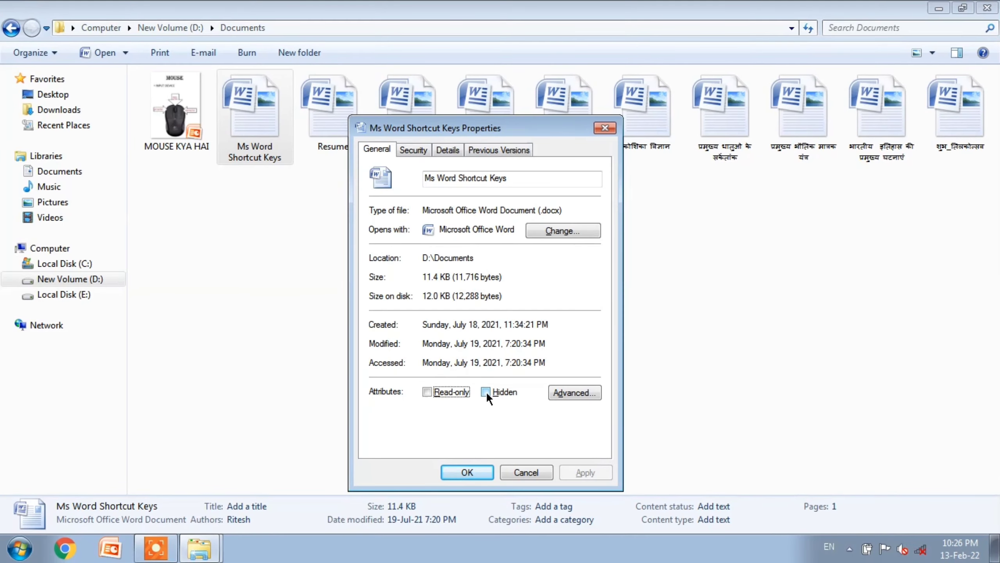
{"action": "left_click", "coordinate": [416, 419]}
{"action": "left_click", "coordinate": [486, 391]}
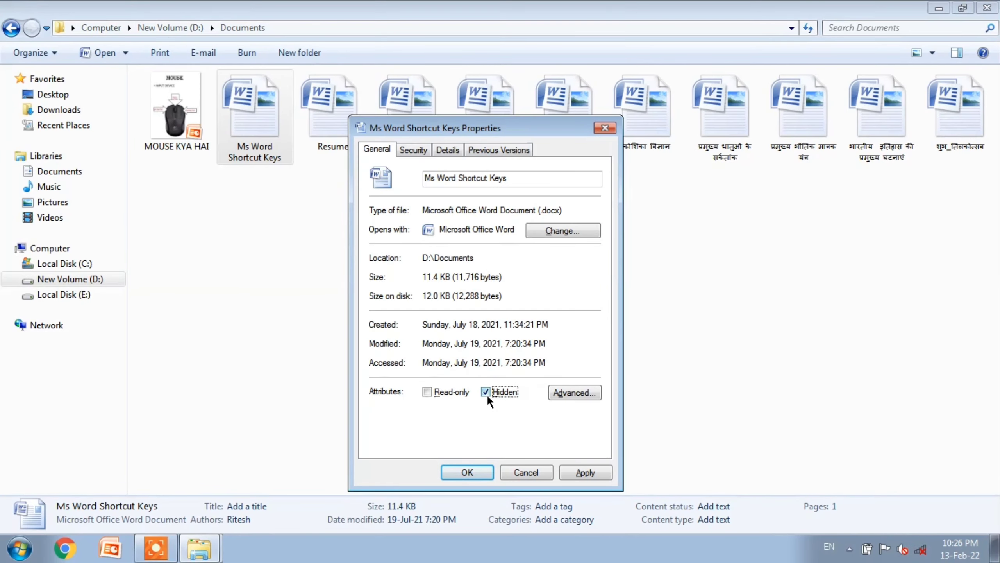
{"action": "left_click", "coordinate": [585, 472]}
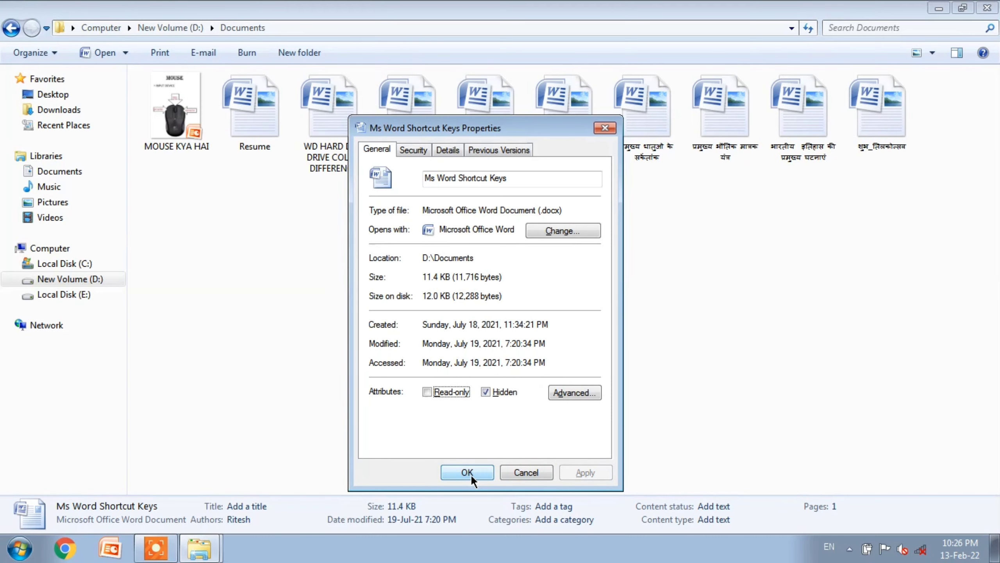
{"action": "left_click", "coordinate": [467, 472]}
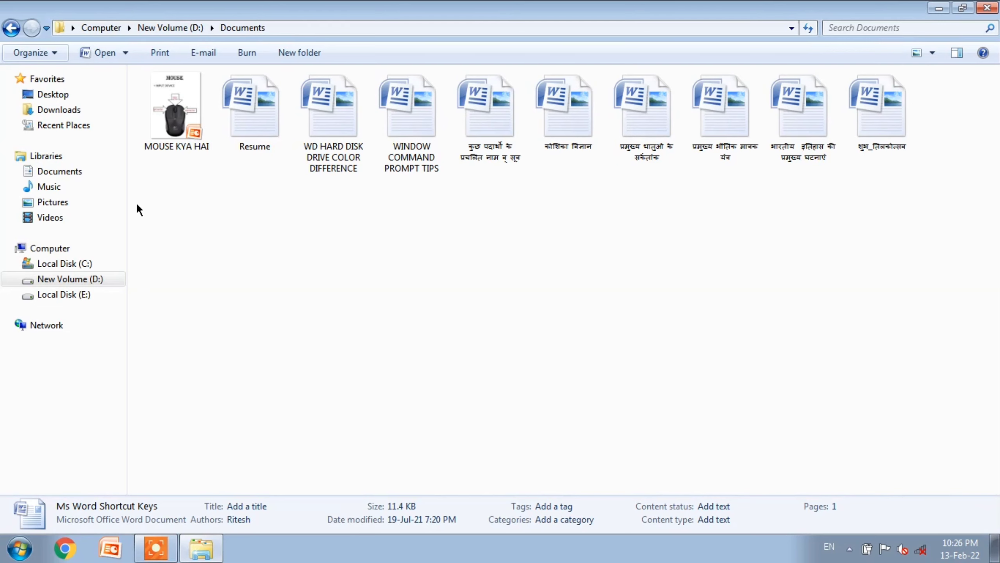
{"action": "left_click", "coordinate": [11, 27]}
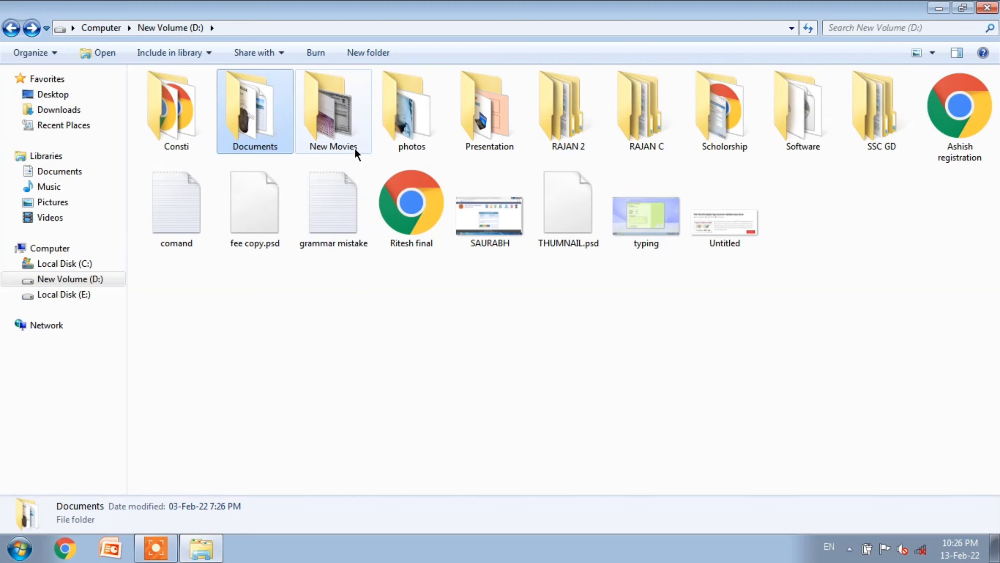
{"action": "double_click", "coordinate": [420, 127]}
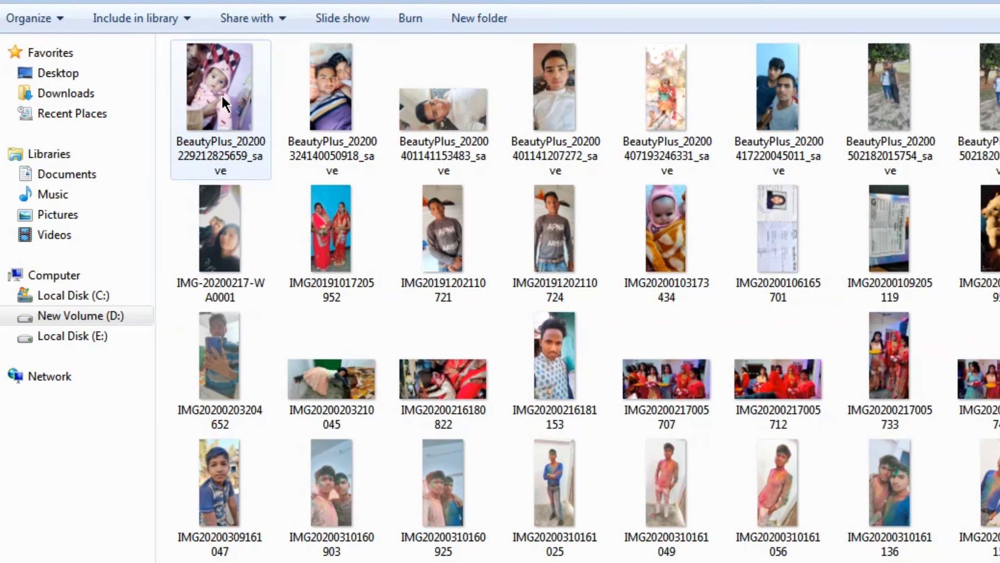
{"action": "left_click", "coordinate": [221, 96]}
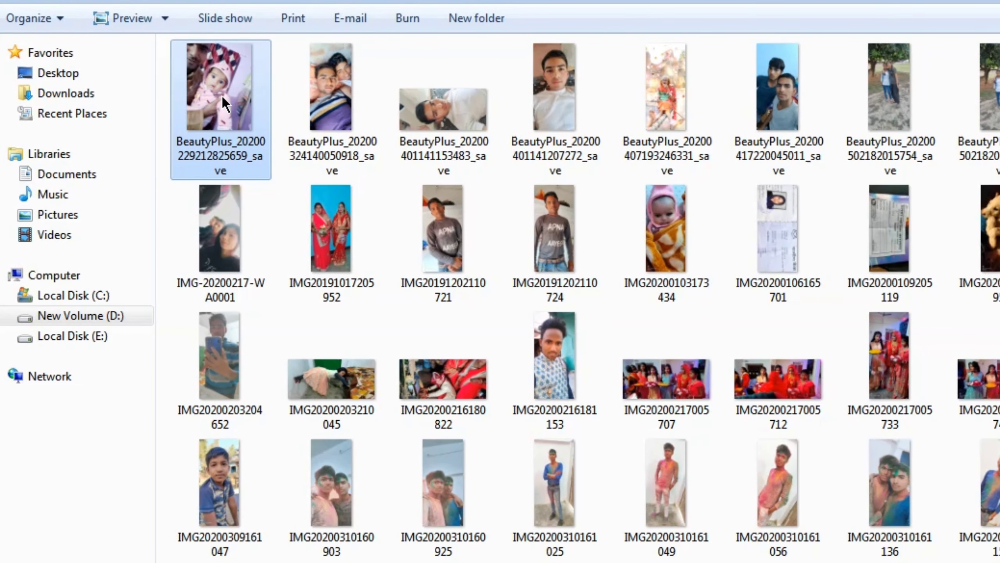
{"action": "right_click", "coordinate": [222, 97]}
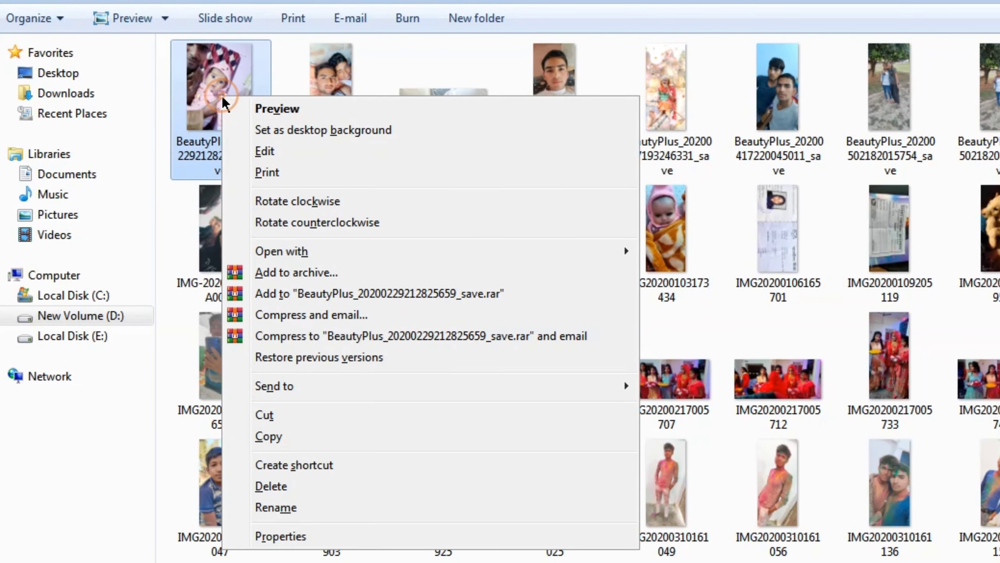
{"action": "left_click", "coordinate": [305, 537]}
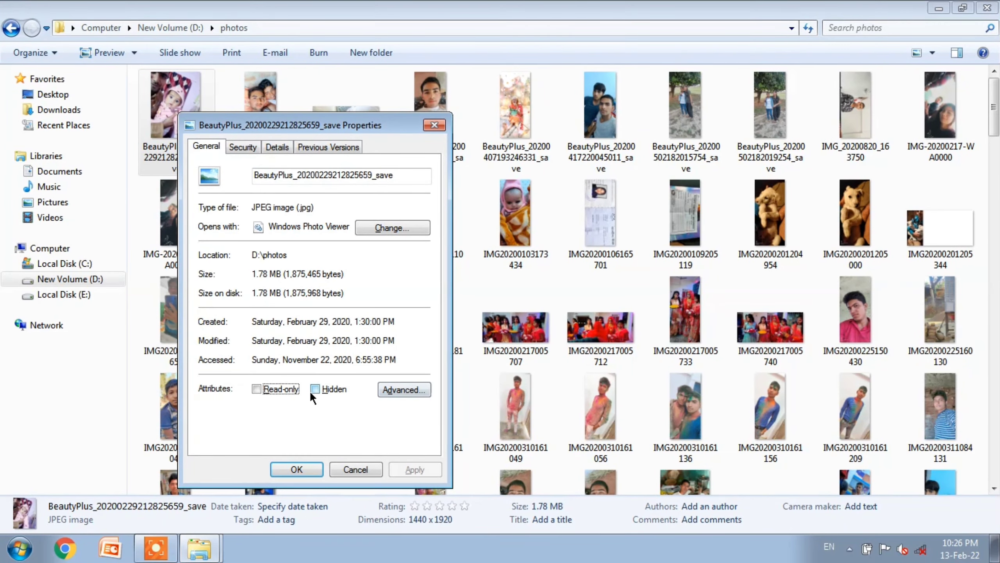
{"action": "left_click", "coordinate": [316, 389]}
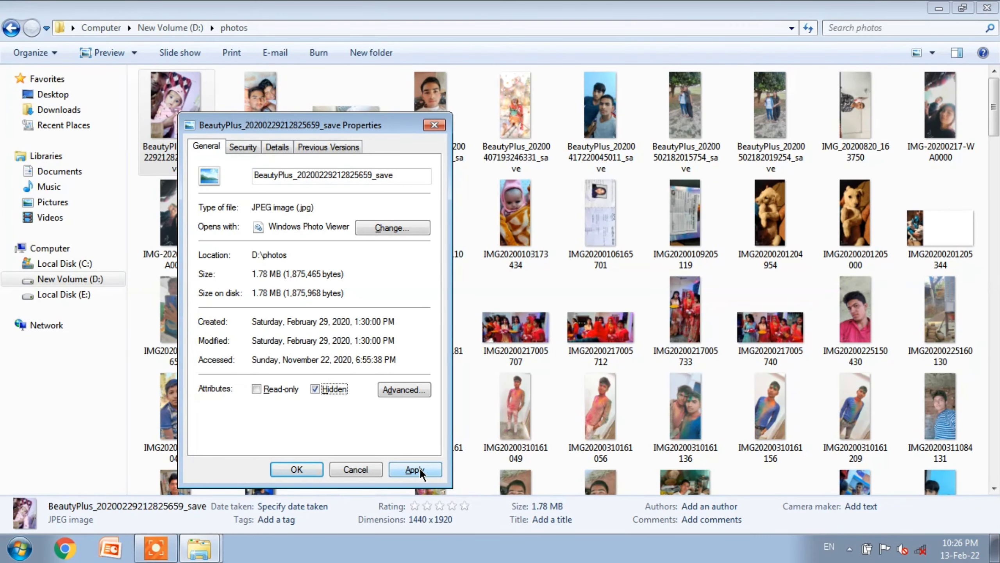
{"action": "left_click", "coordinate": [419, 467]}
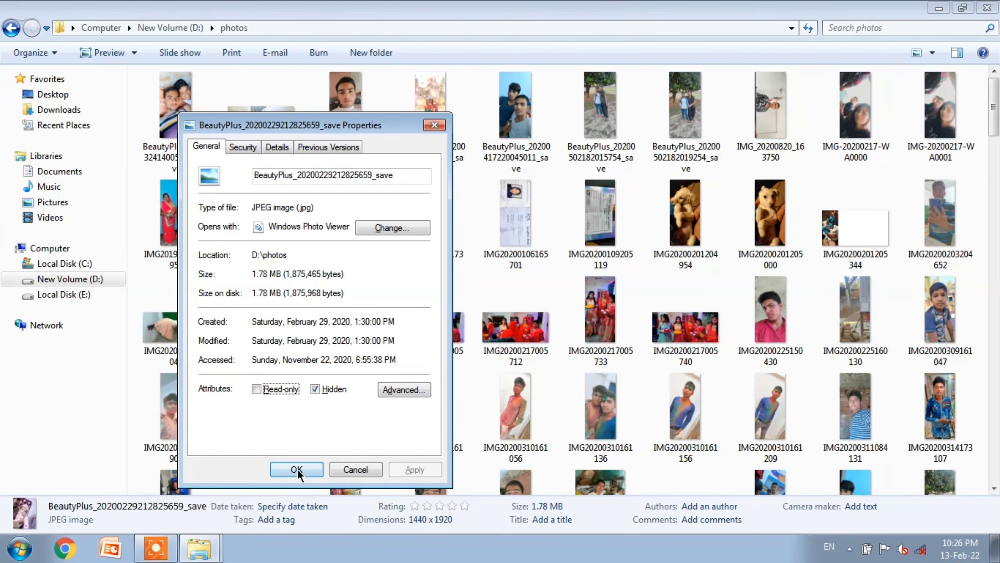
{"action": "left_click", "coordinate": [297, 467]}
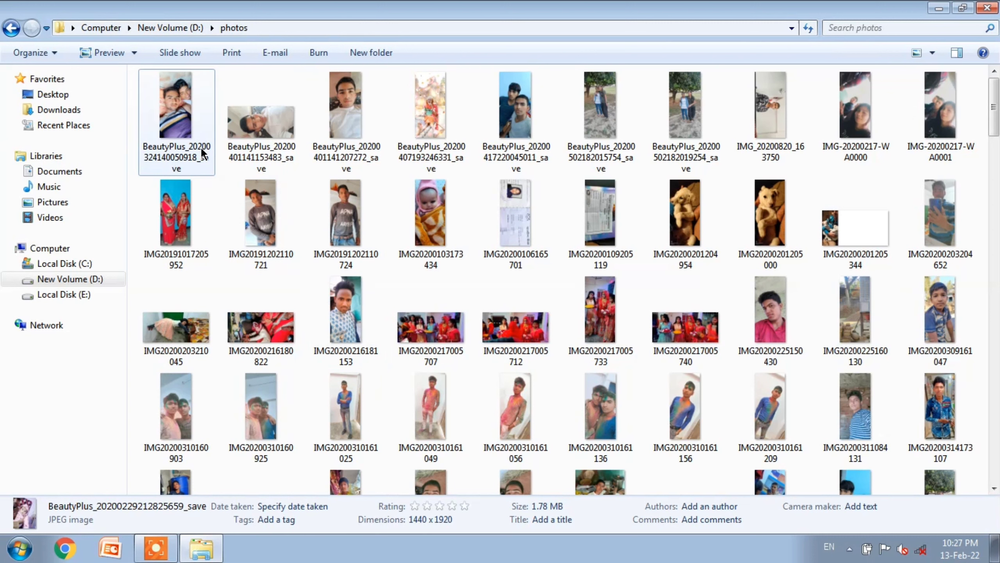
Return to drive D: and set the Consti folder to Hidden, applying the change to its subfolders and files.
{"action": "key", "text": "BackSpace"}
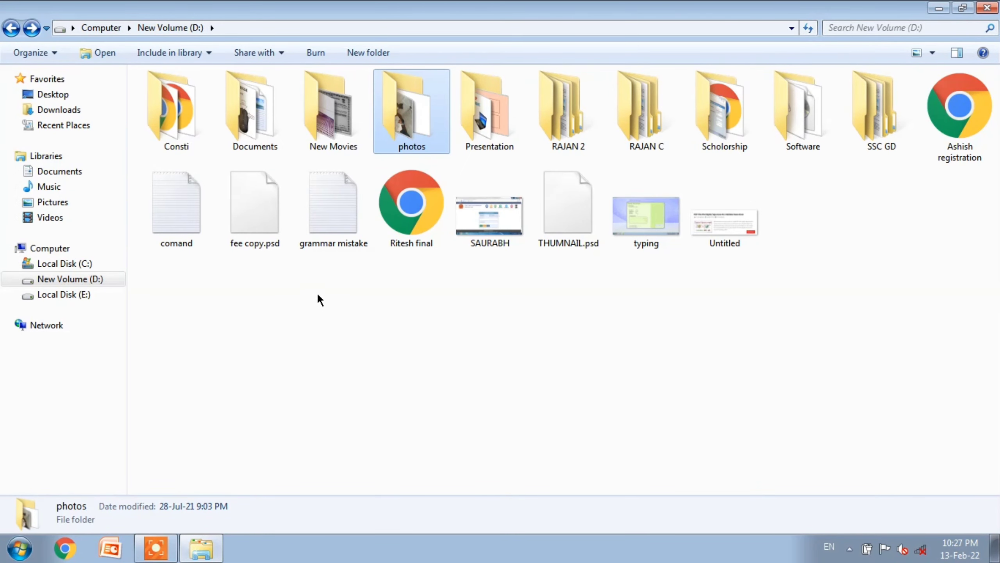
{"action": "left_click", "coordinate": [174, 118]}
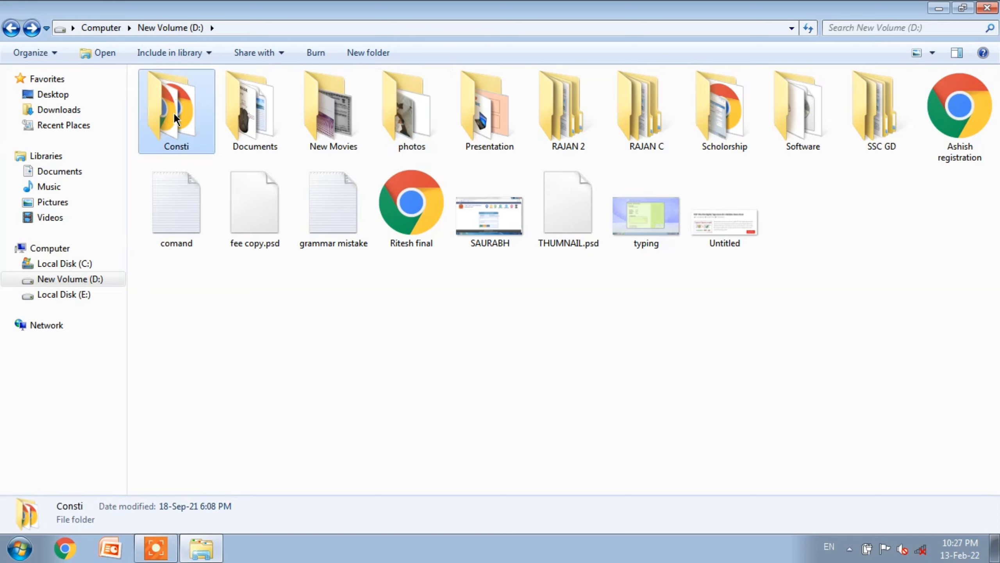
{"action": "right_click", "coordinate": [177, 105]}
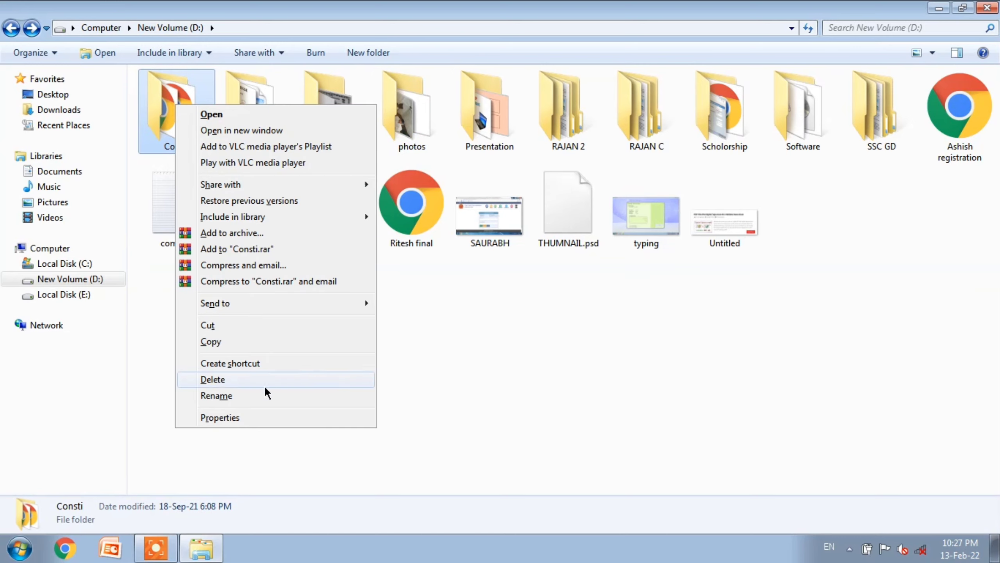
{"action": "left_click", "coordinate": [238, 414]}
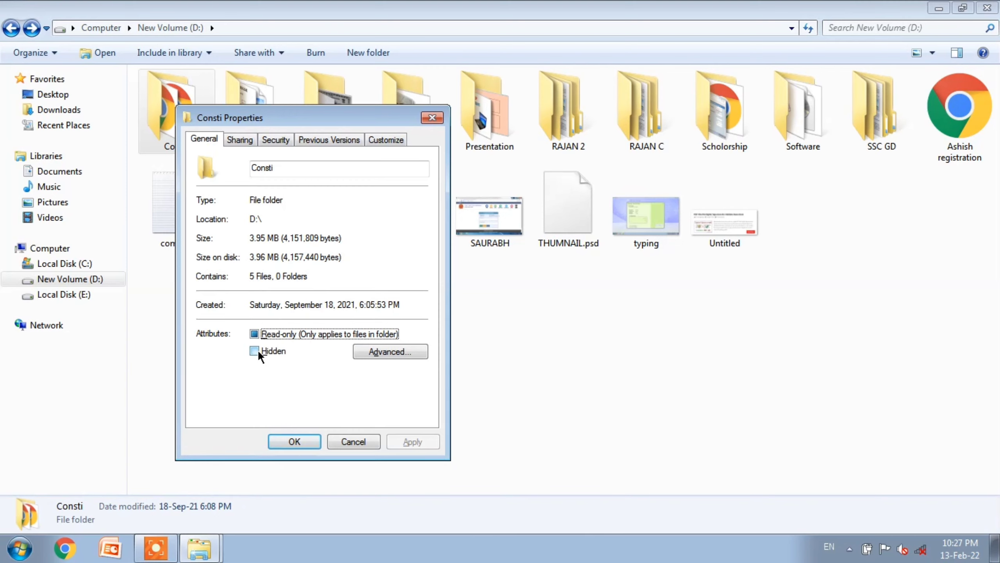
{"action": "left_click", "coordinate": [256, 351]}
{"action": "left_click", "coordinate": [417, 441]}
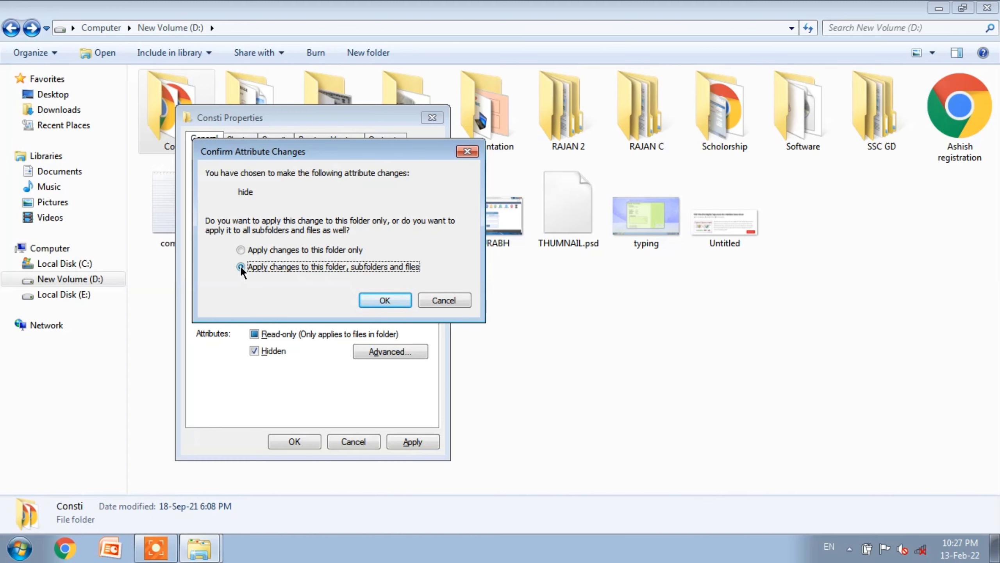
{"action": "left_click", "coordinate": [381, 299]}
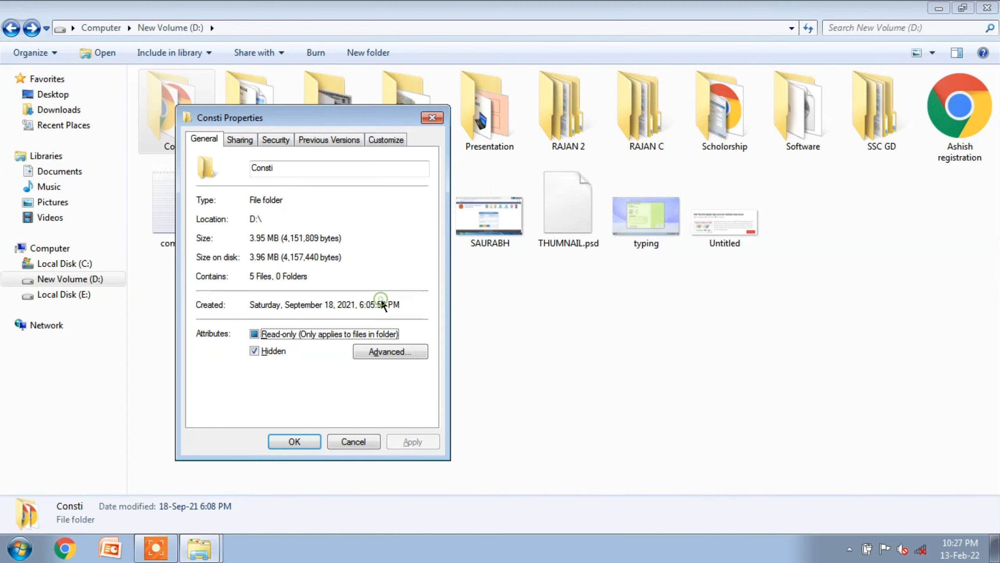
{"action": "left_click", "coordinate": [296, 442]}
{"action": "left_click", "coordinate": [410, 305]}
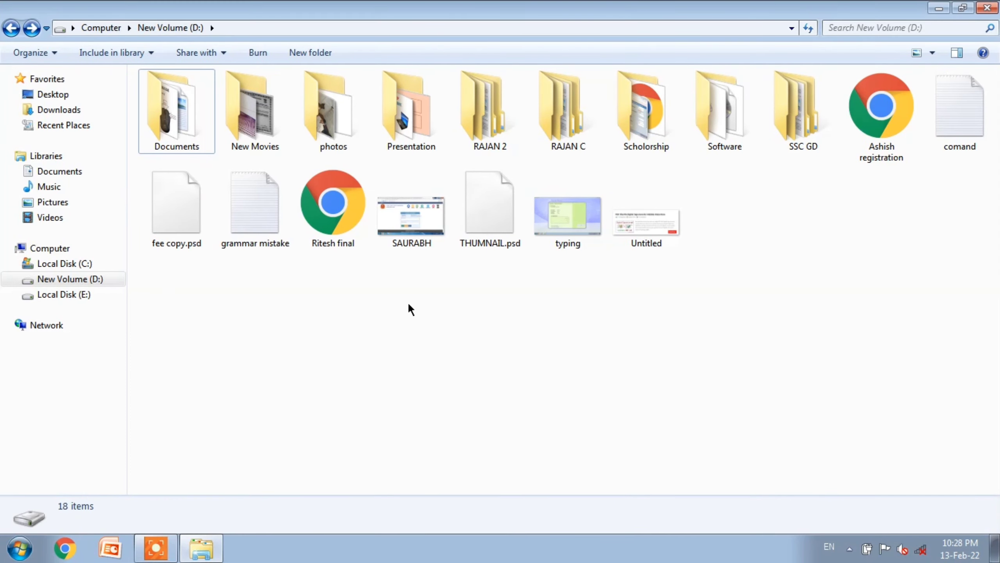
In the Presentation folder, set the file "computer me password kaise lagaye" to Hidden and refresh the folder.
{"action": "key", "text": "Tab"}
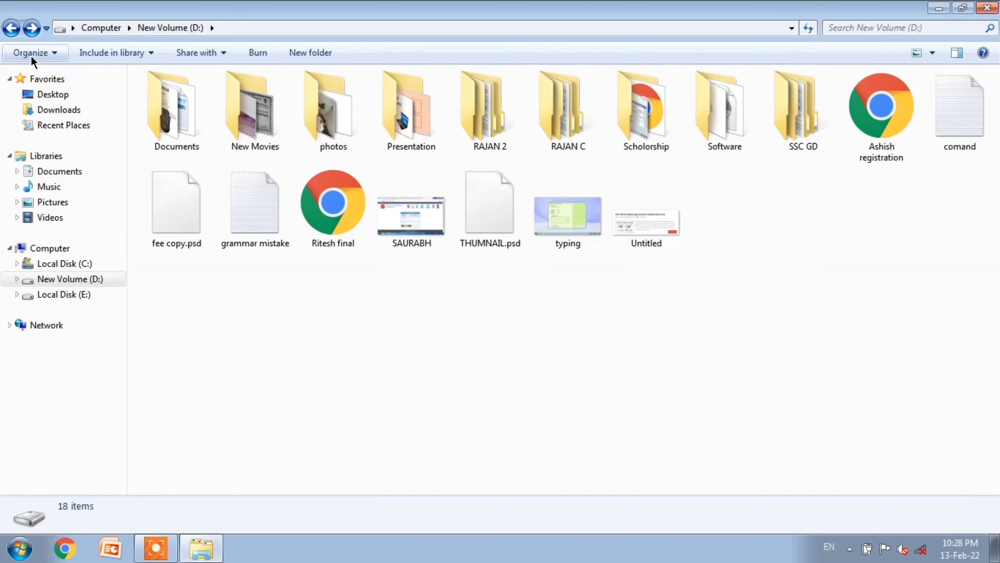
{"action": "double_click", "coordinate": [411, 111]}
{"action": "left_click", "coordinate": [271, 123]}
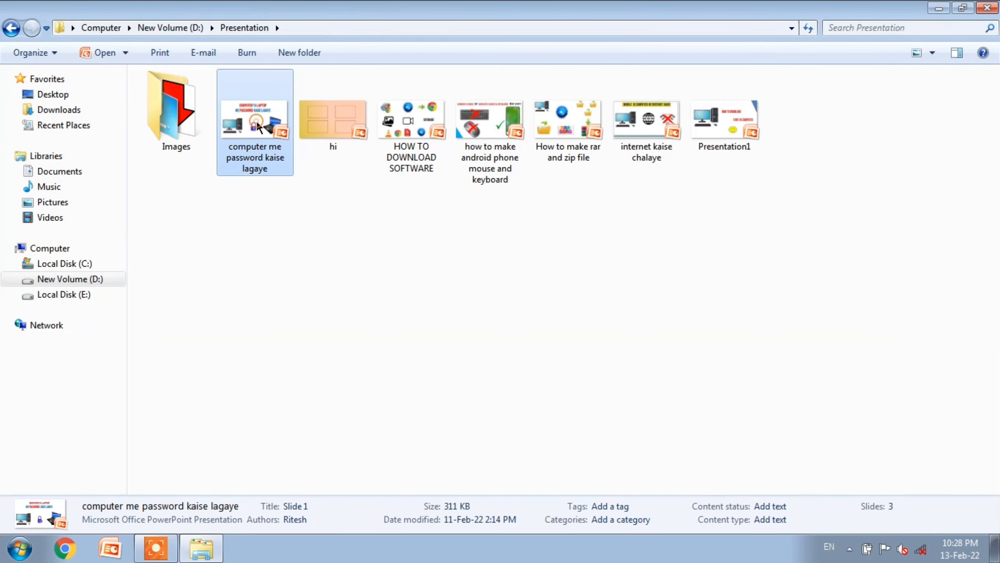
{"action": "right_click", "coordinate": [257, 122]}
{"action": "left_click", "coordinate": [344, 411]}
{"action": "left_click", "coordinate": [394, 397]}
{"action": "left_click", "coordinate": [486, 479]}
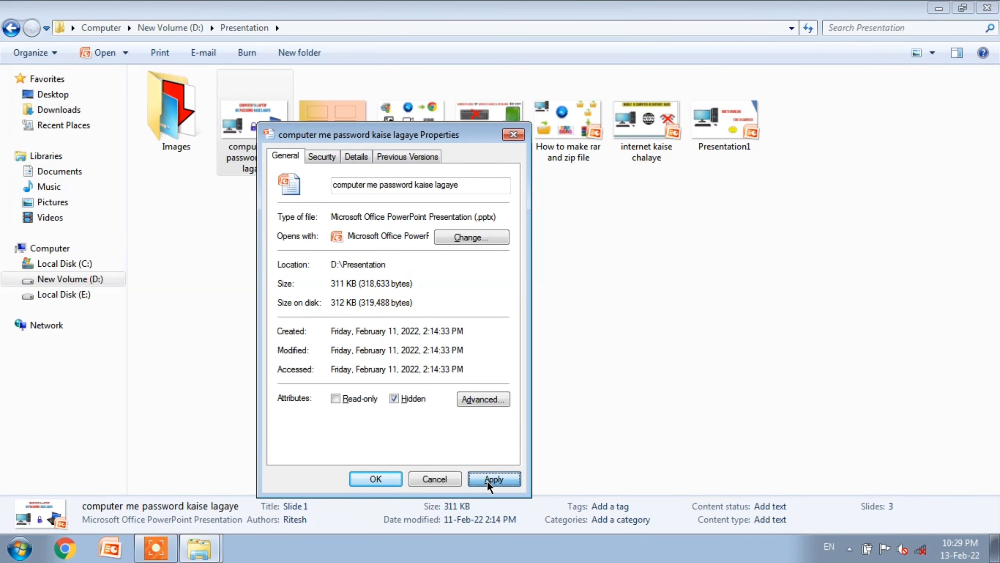
{"action": "left_click", "coordinate": [382, 478]}
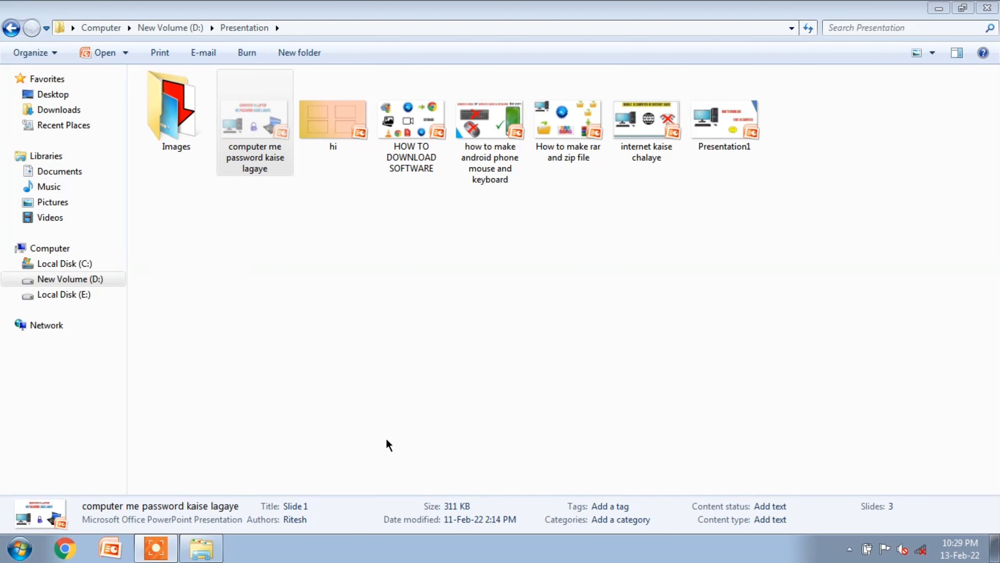
{"action": "right_click", "coordinate": [279, 299]}
{"action": "left_click", "coordinate": [340, 358]}
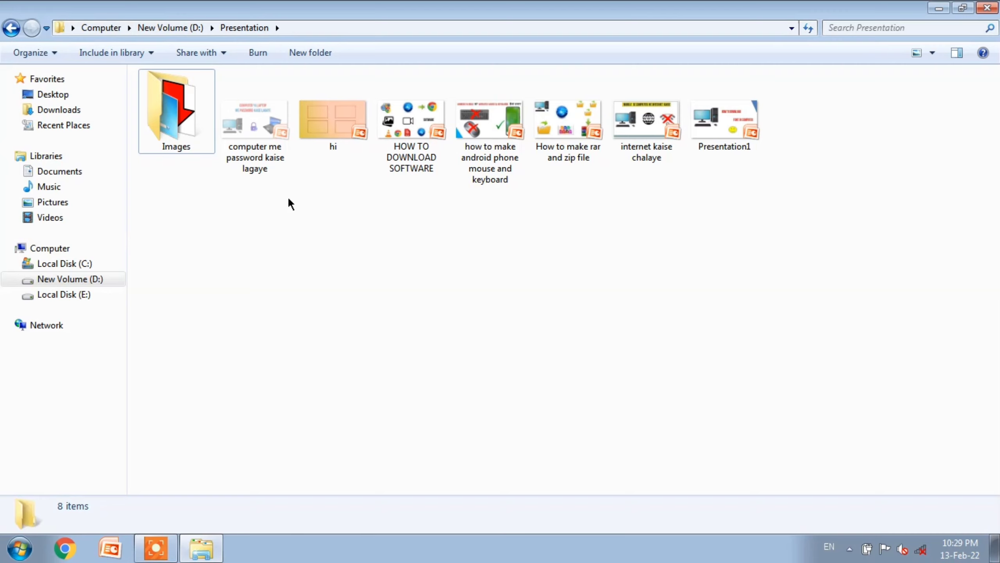
Set the folder options to "Don't show hidden files, folders, or drives" and refresh the Presentation folder.
{"action": "left_click", "coordinate": [34, 52]}
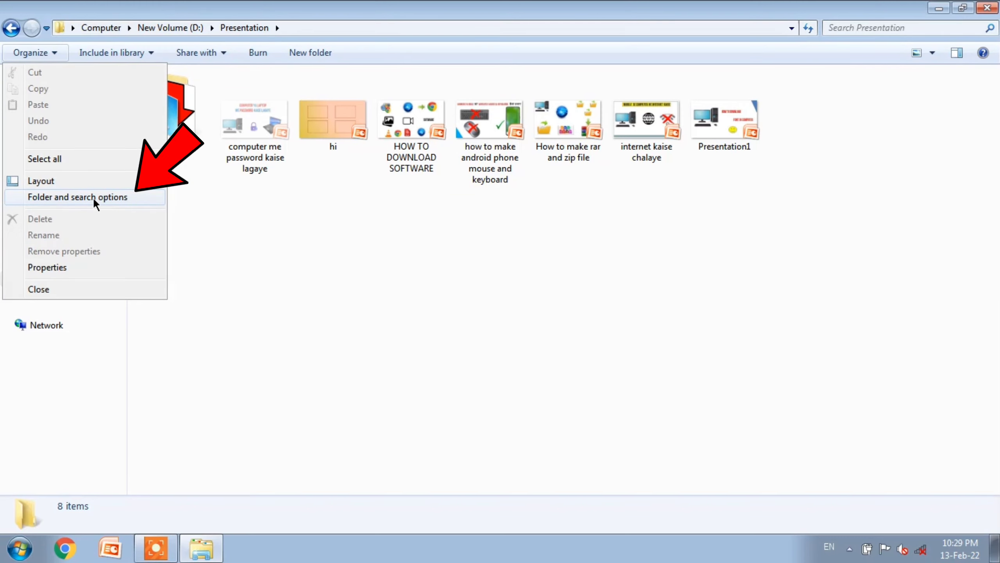
{"action": "left_click", "coordinate": [105, 197]}
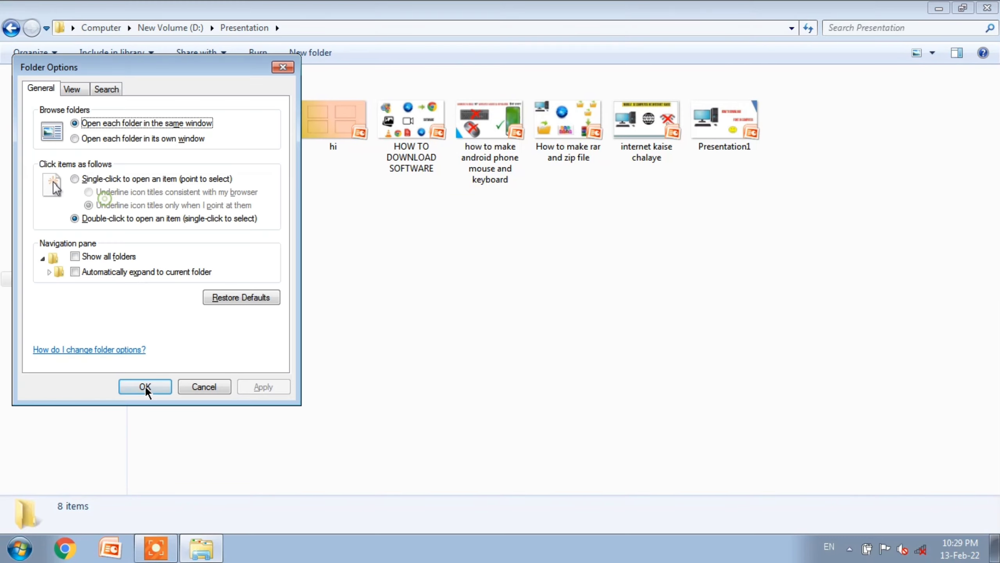
{"action": "left_click", "coordinate": [76, 88]}
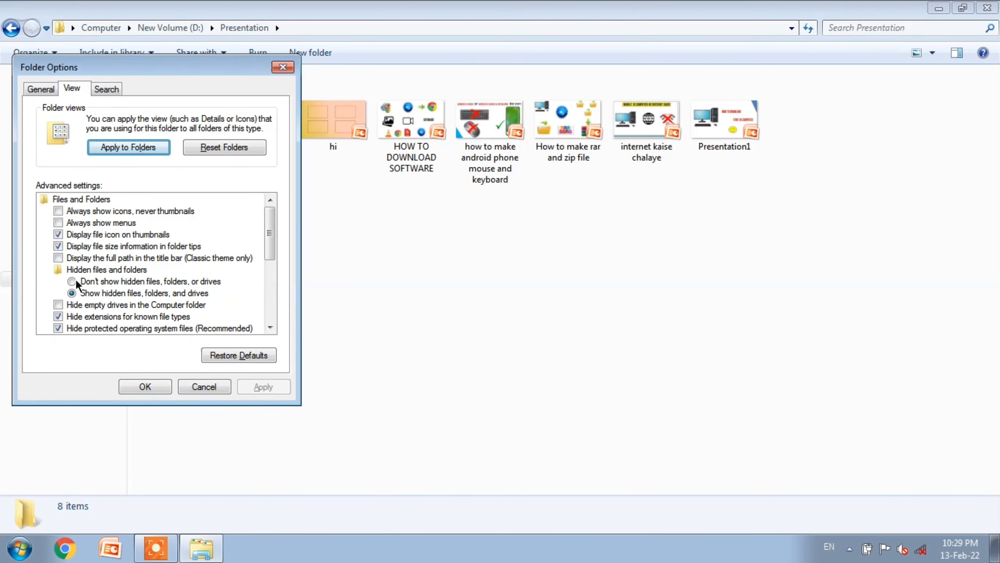
{"action": "left_click", "coordinate": [76, 280]}
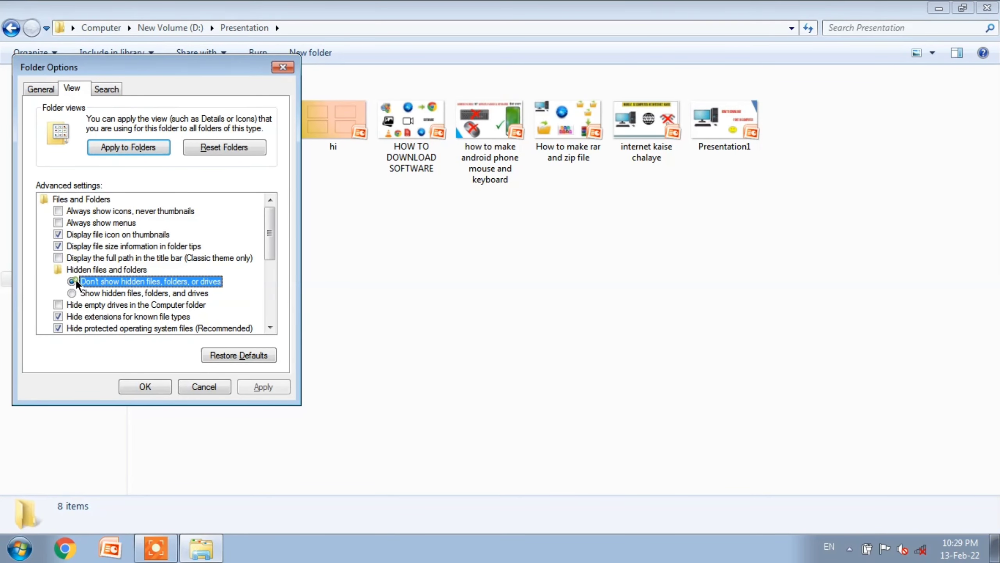
{"action": "left_click", "coordinate": [270, 386]}
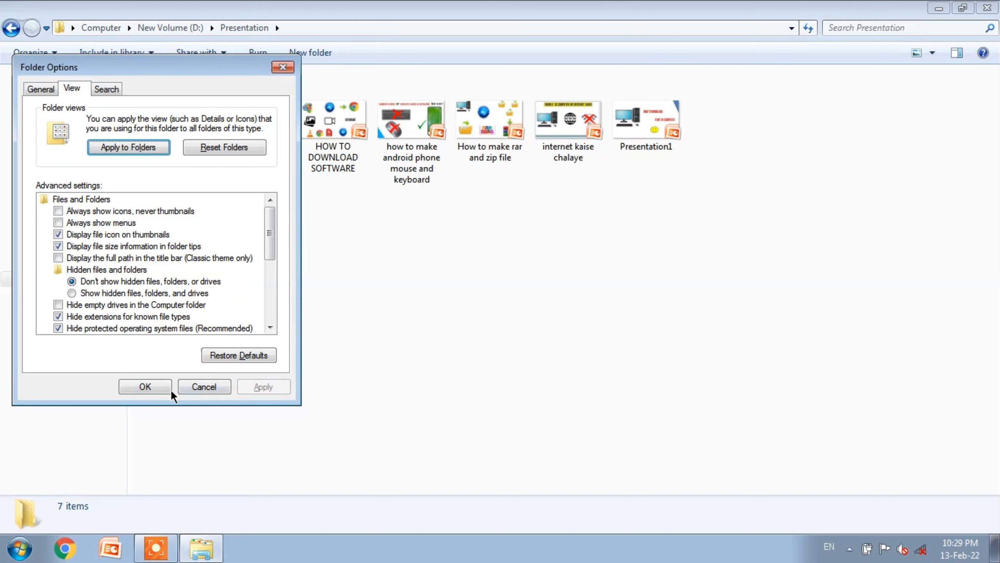
{"action": "left_click", "coordinate": [143, 387]}
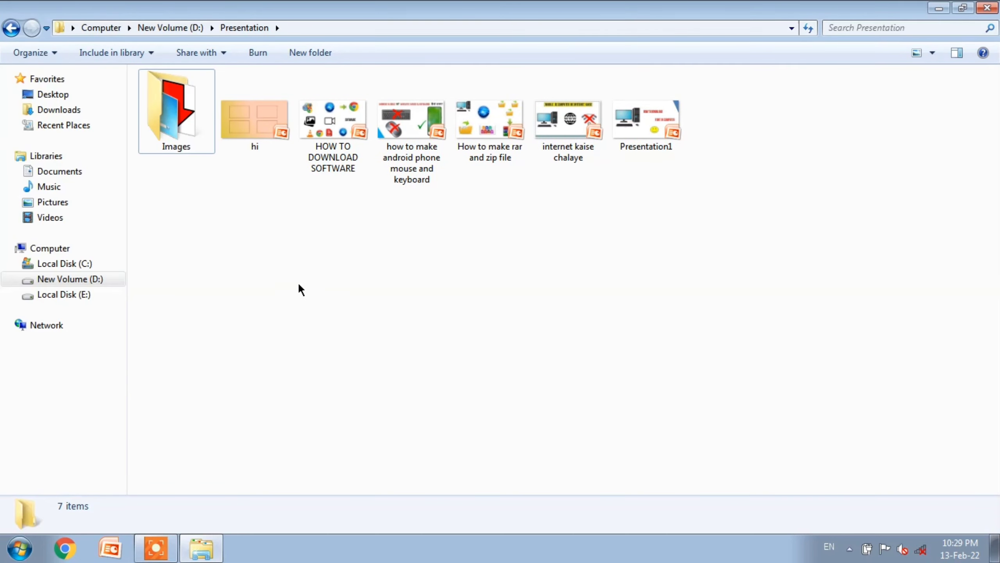
{"action": "right_click", "coordinate": [298, 281]}
{"action": "left_click", "coordinate": [326, 341]}
Set the folder options to "Show hidden files, folders, and drives" and apply the change.
{"action": "left_click", "coordinate": [41, 55]}
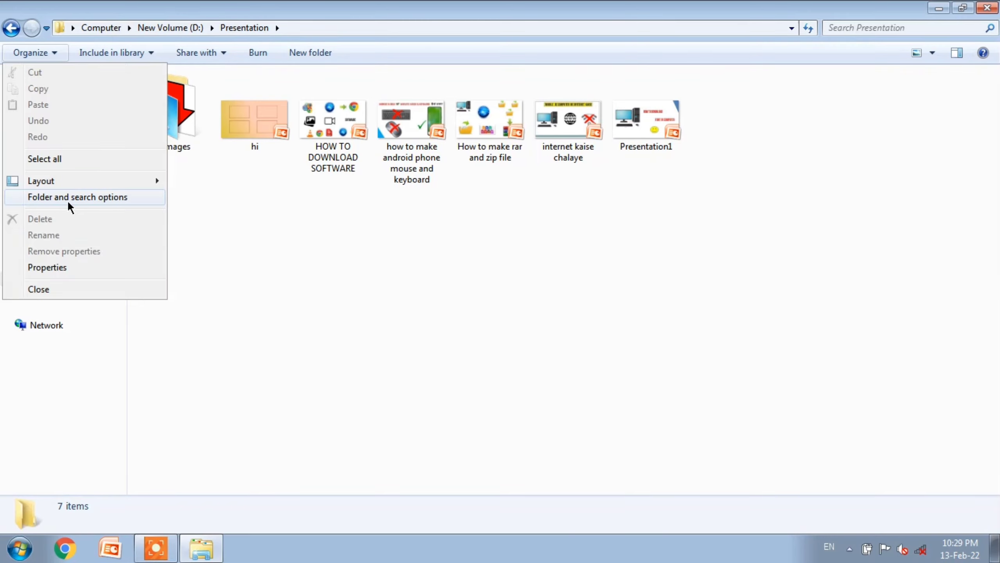
{"action": "left_click", "coordinate": [86, 198]}
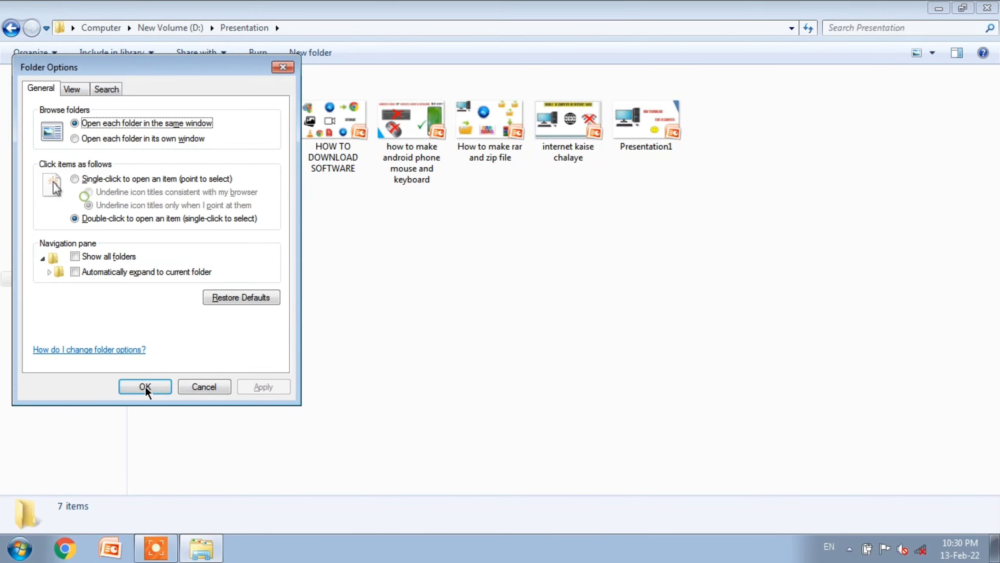
{"action": "left_click", "coordinate": [72, 88]}
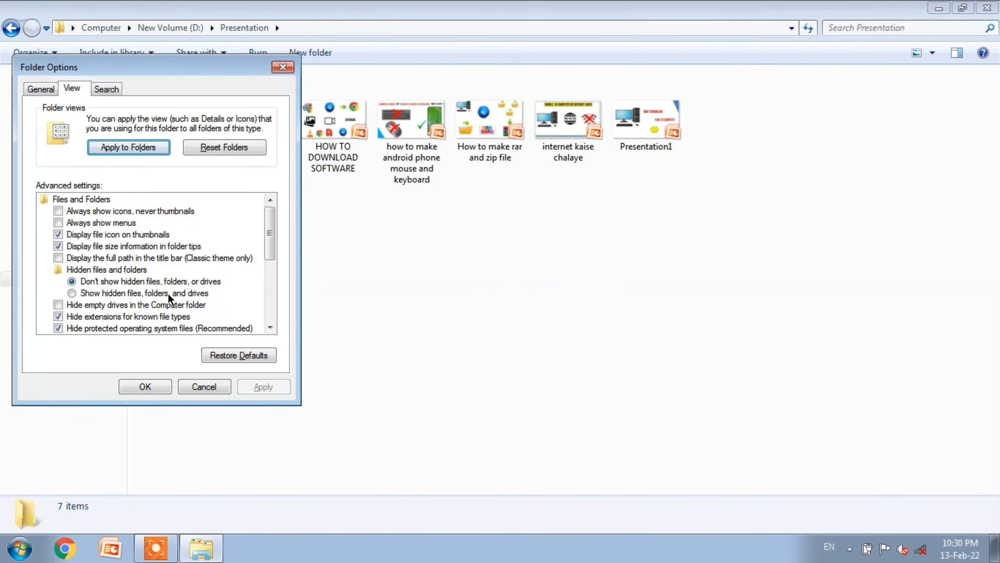
{"action": "left_click", "coordinate": [240, 388]}
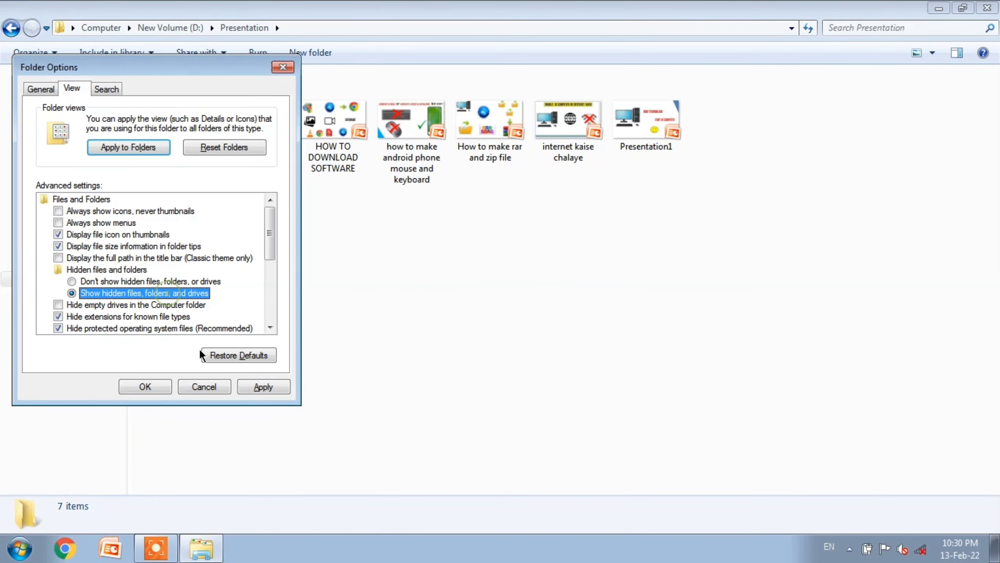
{"action": "left_click", "coordinate": [267, 384]}
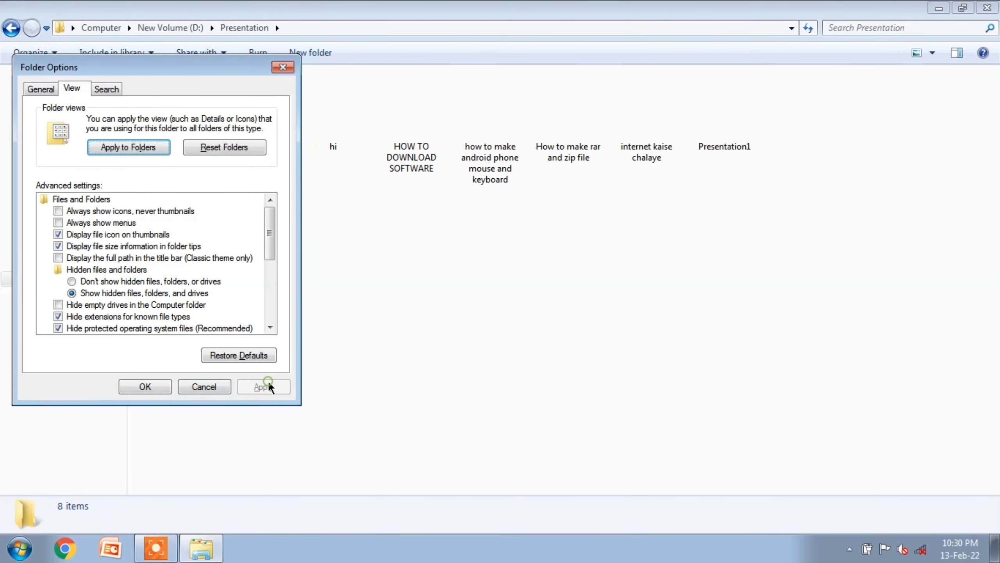
{"action": "left_click", "coordinate": [145, 386]}
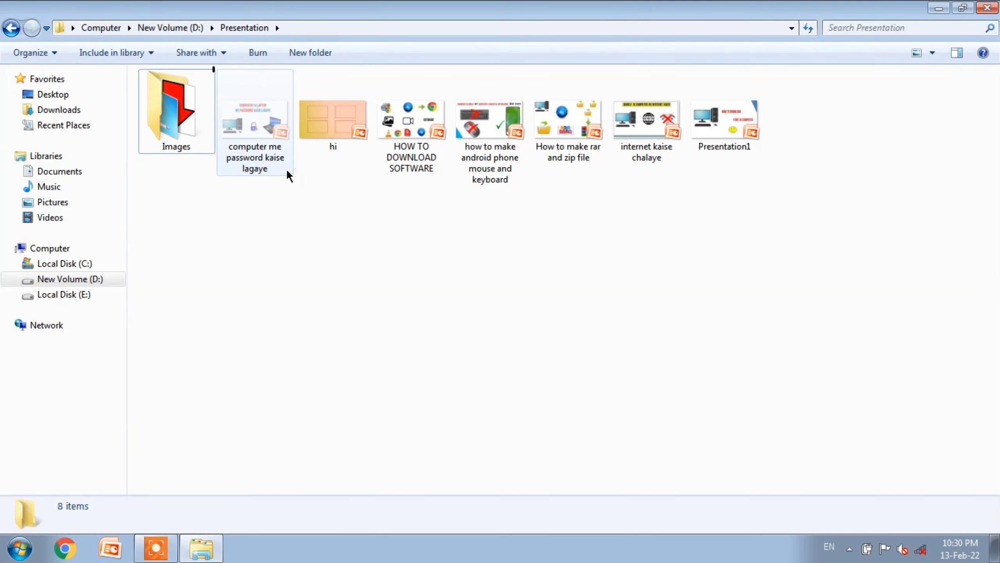
Remove the Hidden attribute from the file "computer me password kaise lagaye" in its properties and apply the change.
{"action": "left_click", "coordinate": [263, 128]}
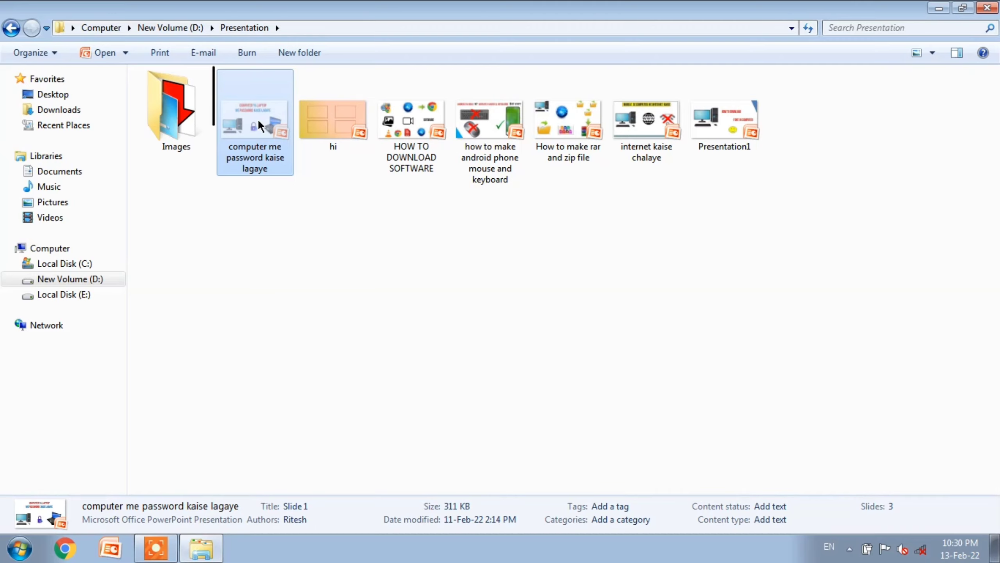
{"action": "right_click", "coordinate": [255, 116]}
{"action": "left_click", "coordinate": [344, 412]}
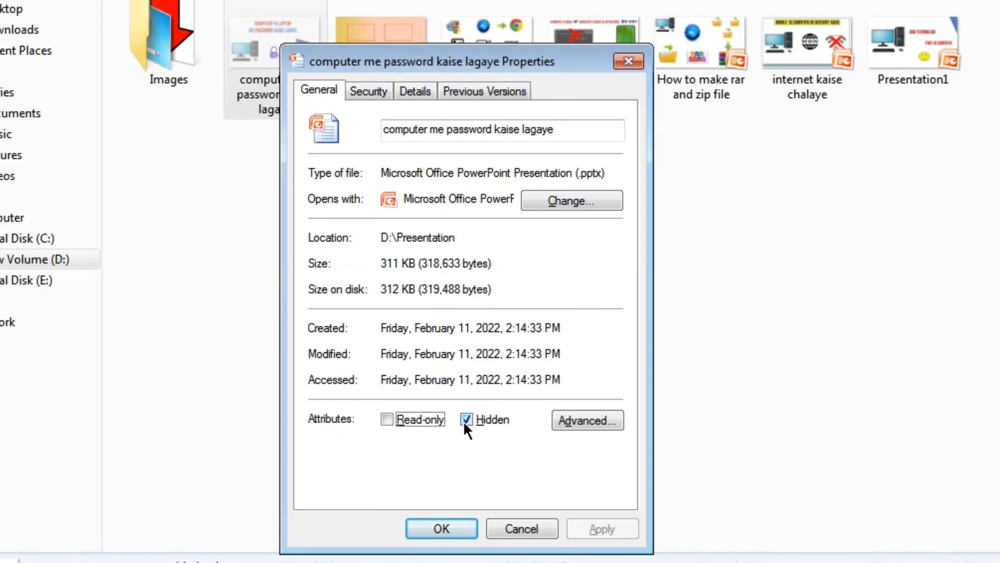
{"action": "left_click", "coordinate": [395, 397]}
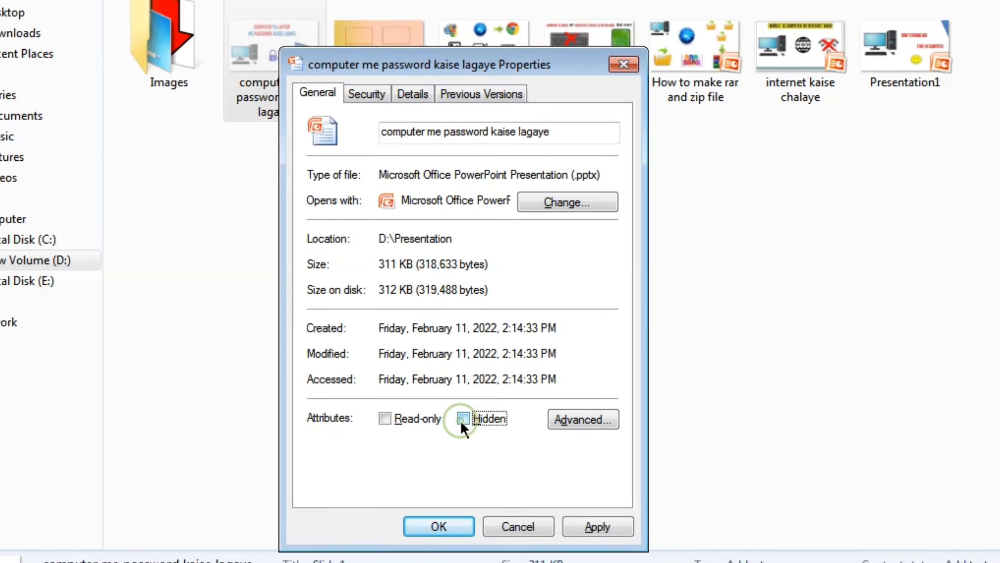
{"action": "left_click", "coordinate": [597, 527]}
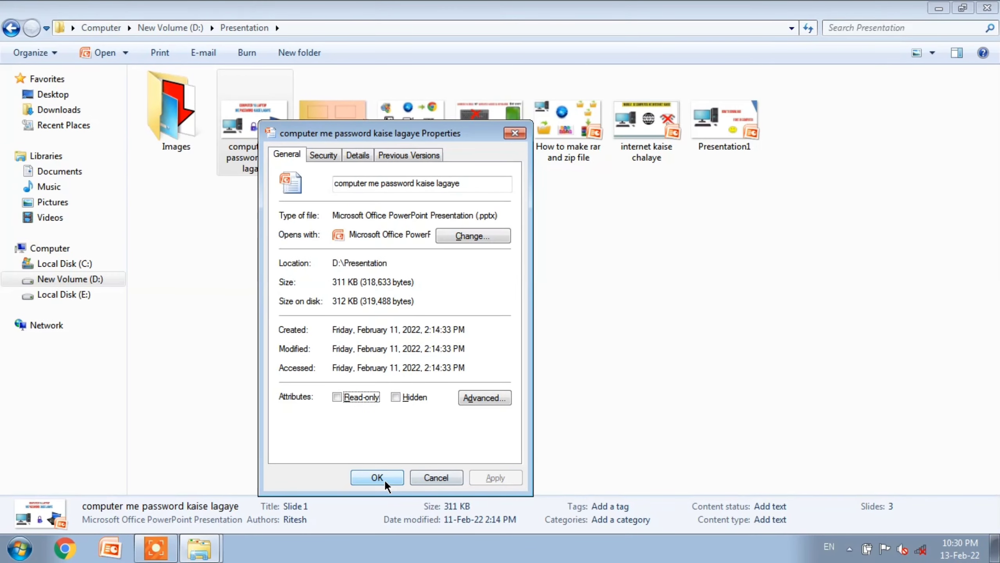
{"action": "left_click", "coordinate": [377, 477]}
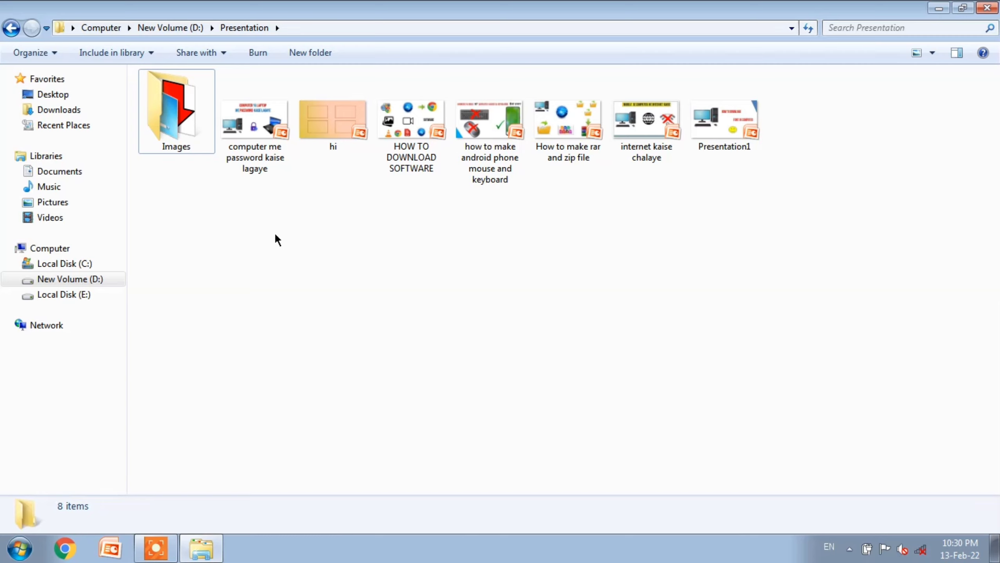